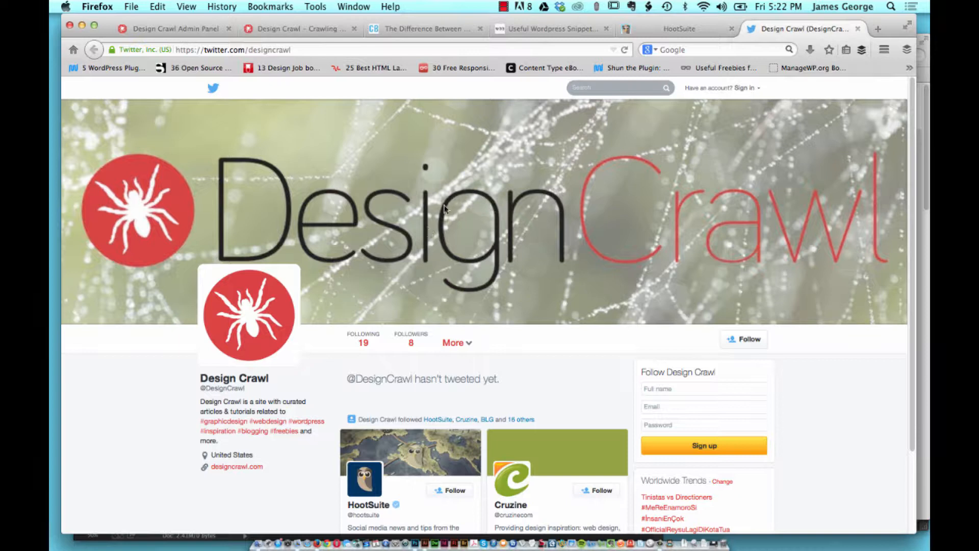
- Sign in to the Design Crawl Twitter account with its e-mail and password, and let the browser remember the password
left_click(747, 89)
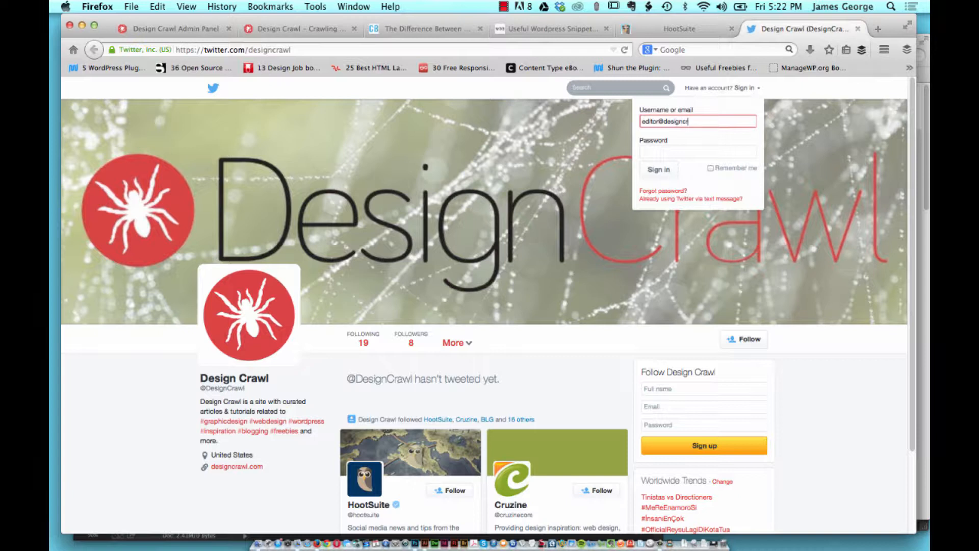
key("Tab")
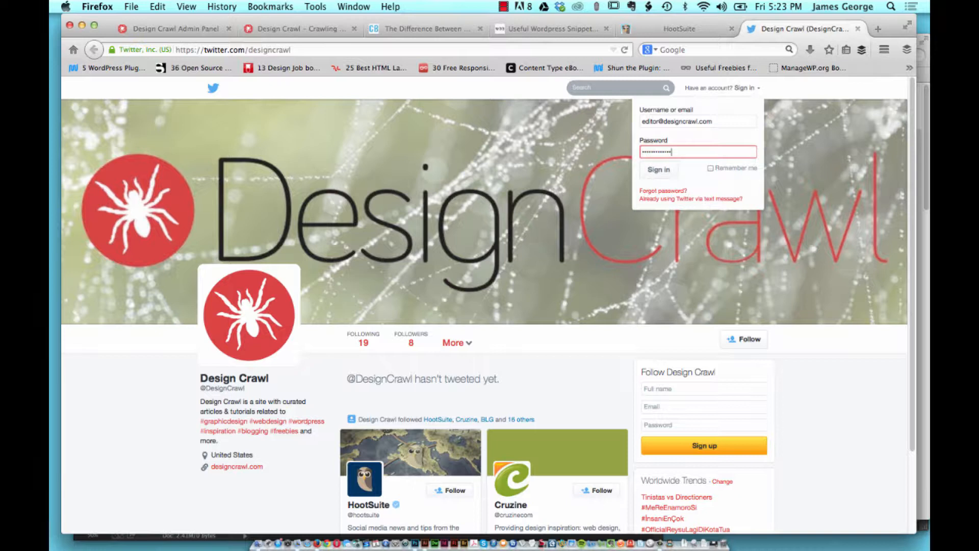
left_click(660, 170)
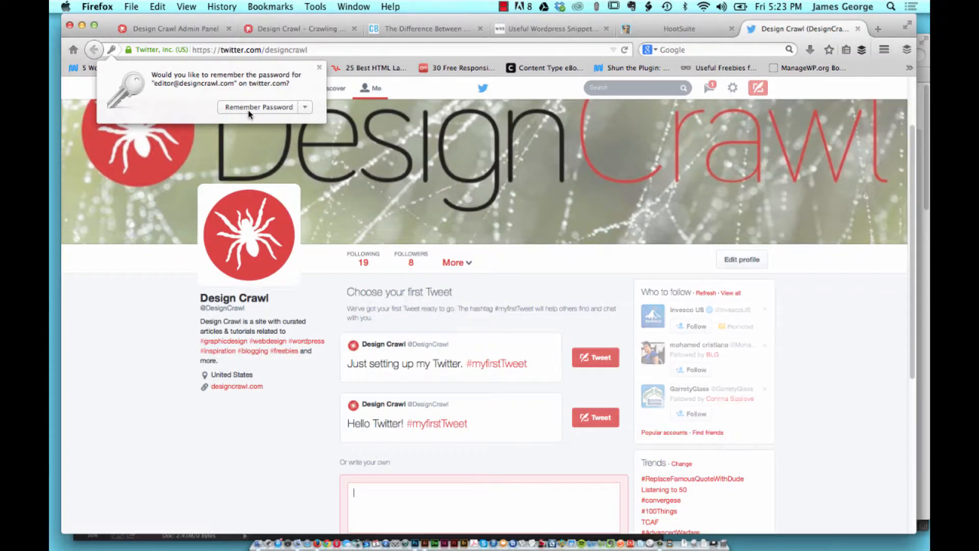
left_click(249, 108)
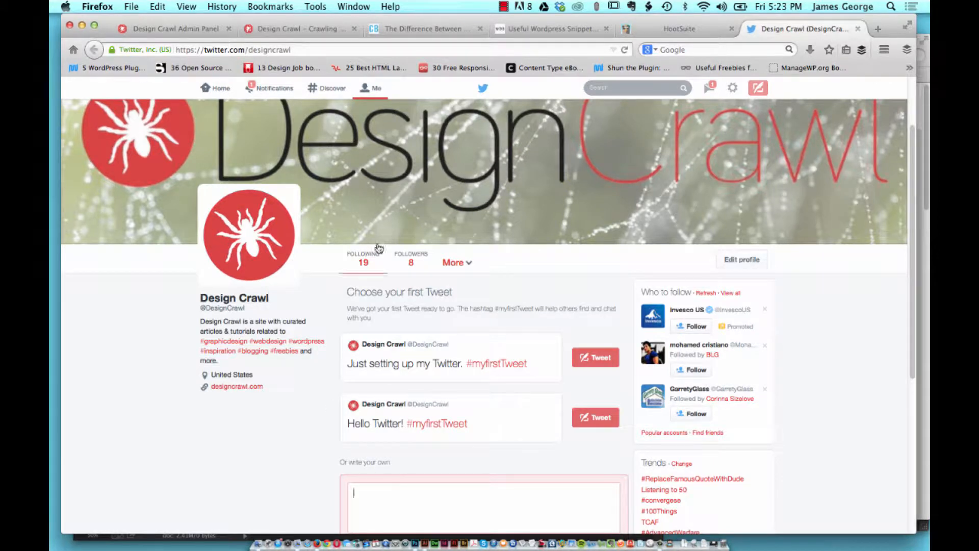
scroll(739, 224, "up", 3)
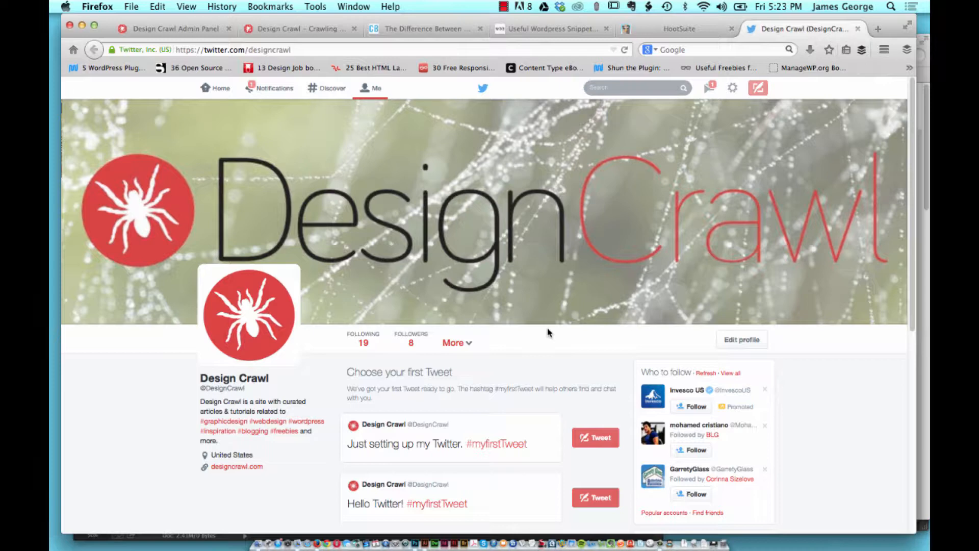
- Switch to Photoshop and place designcrawl-logo-main.ai as an embedded object in the blank banner document
left_click(414, 537)
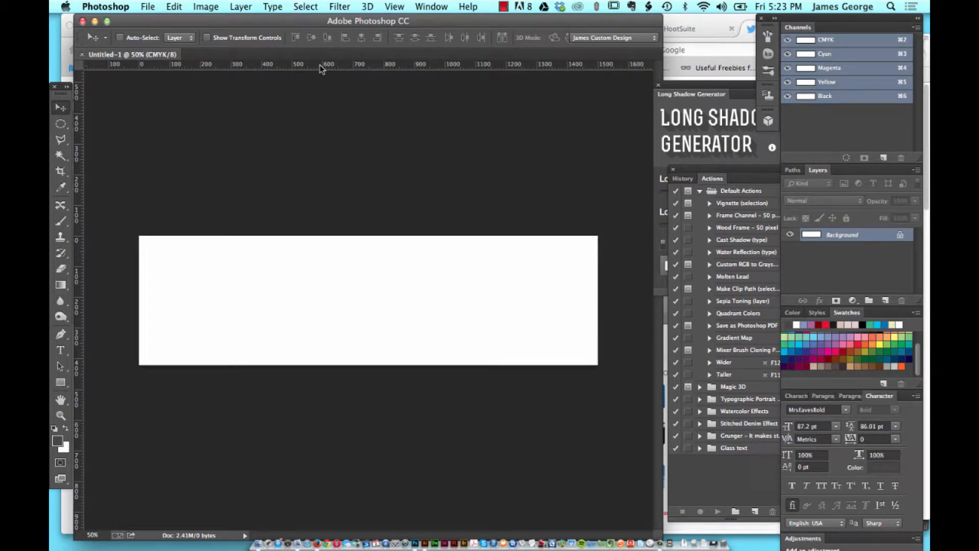
left_click(149, 6)
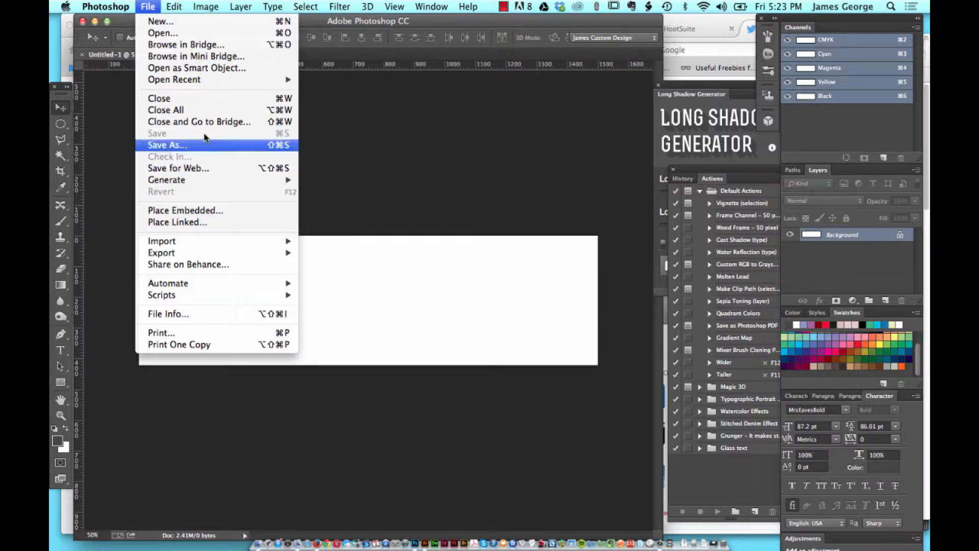
left_click(196, 210)
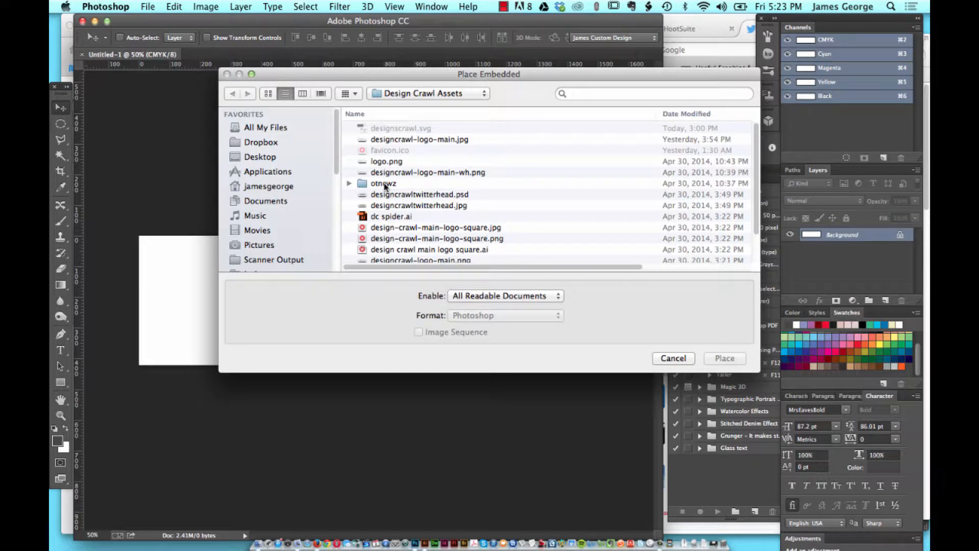
scroll(492, 209, "down", 3)
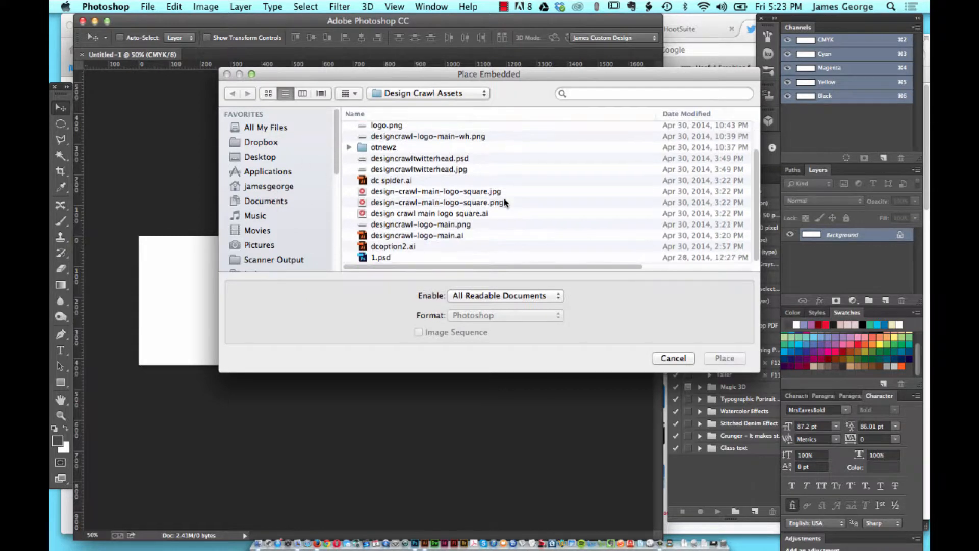
left_click(424, 236)
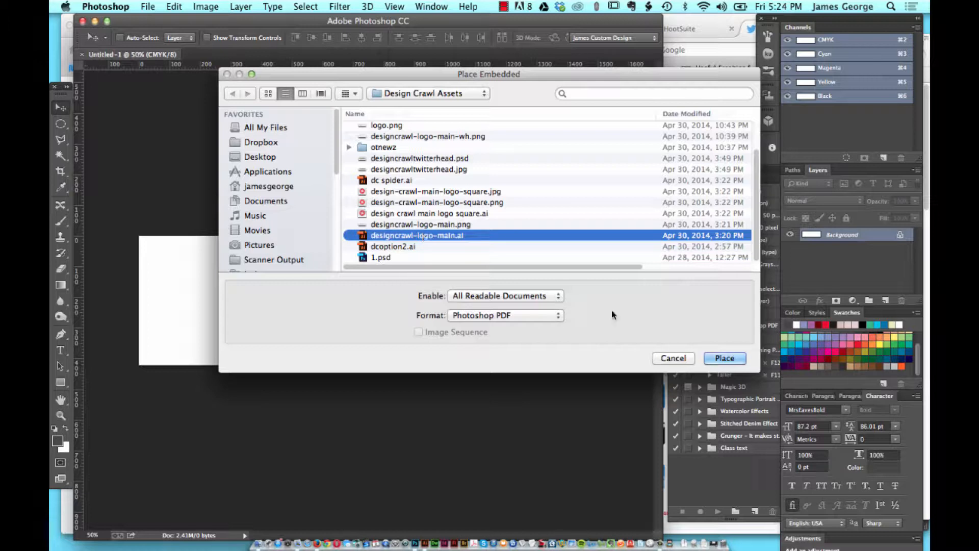
left_click(716, 357)
left_click(632, 380)
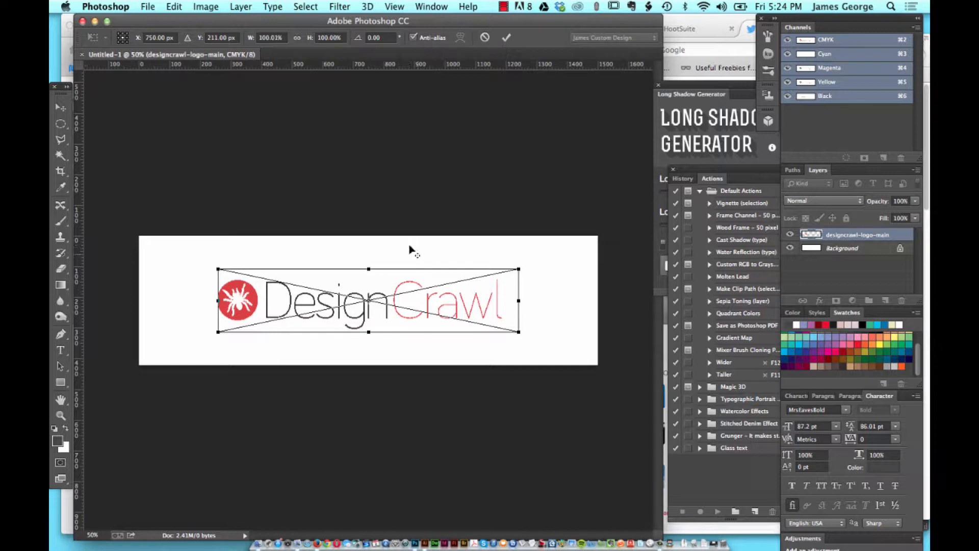
- Enlarge the placed logo to about 142% and nudge it about 20 px to the right
left_click_drag(516, 272, 576, 229)
key("Return")
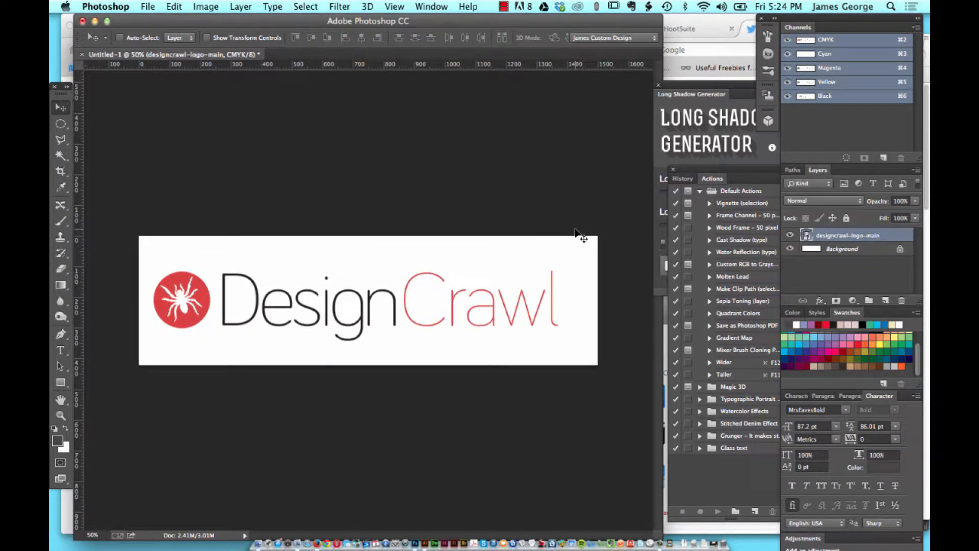
key("shift+Right")
key("shift+Right")
key("shift+Right")
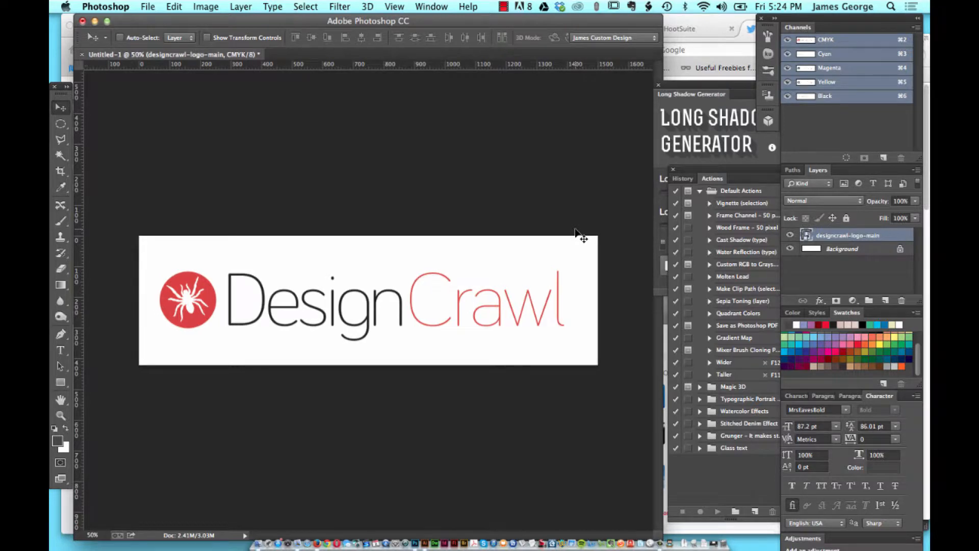
key("shift+Left")
- Scale the logo down slightly about its centre with Free Transform, leaving wider margins on the banner
key("super+t")
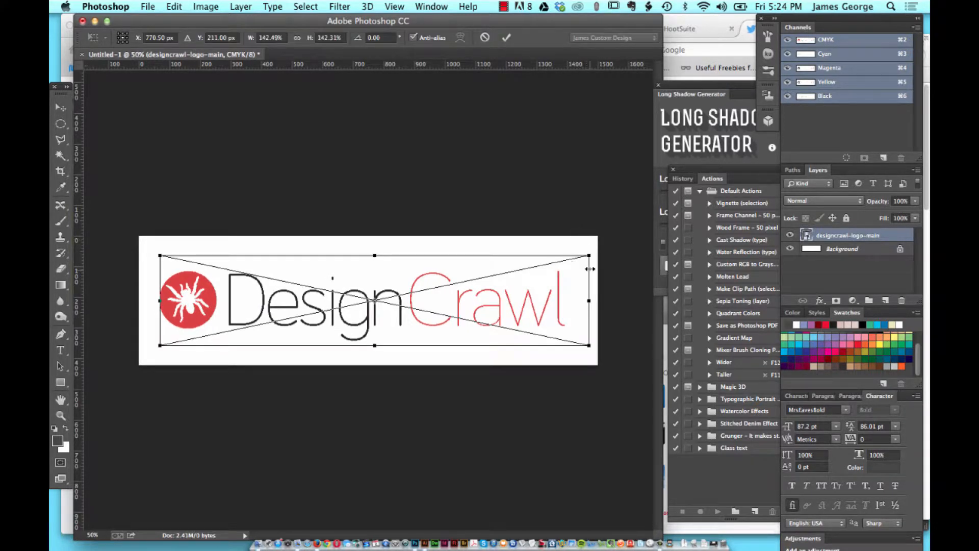
left_click_drag(589, 251, 563, 265)
key("Return")
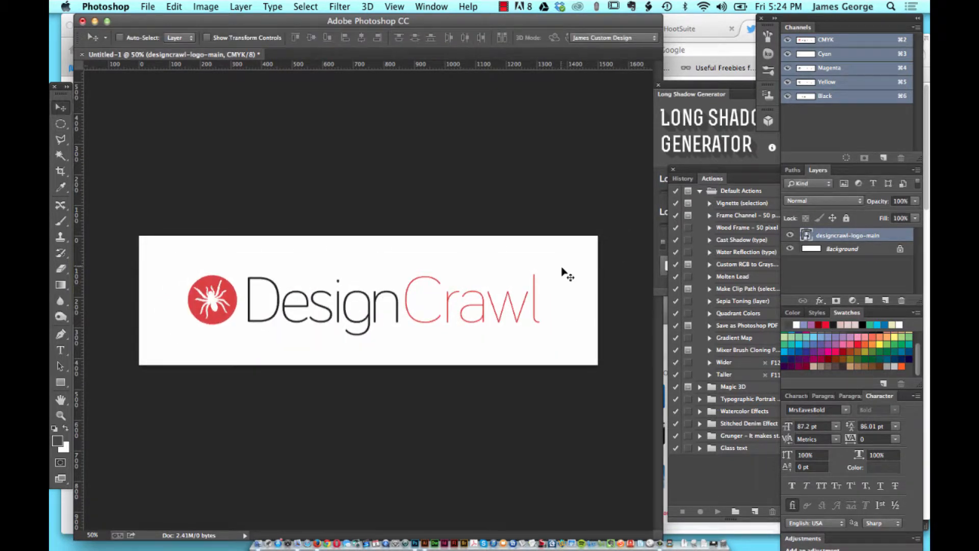
- Examine the header image on the Twitter profile in Firefox, and return to the banner document in Photoshop
left_click(691, 21)
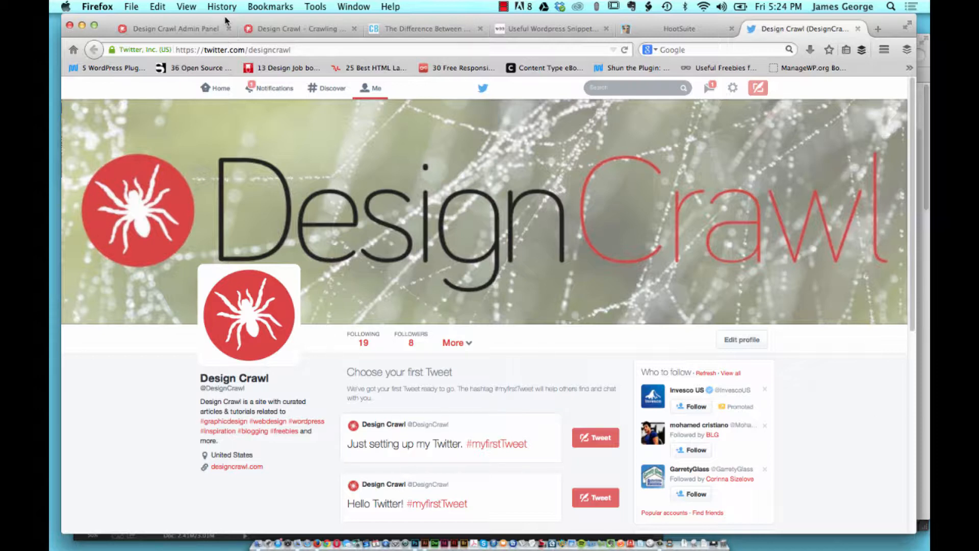
left_click(661, 528)
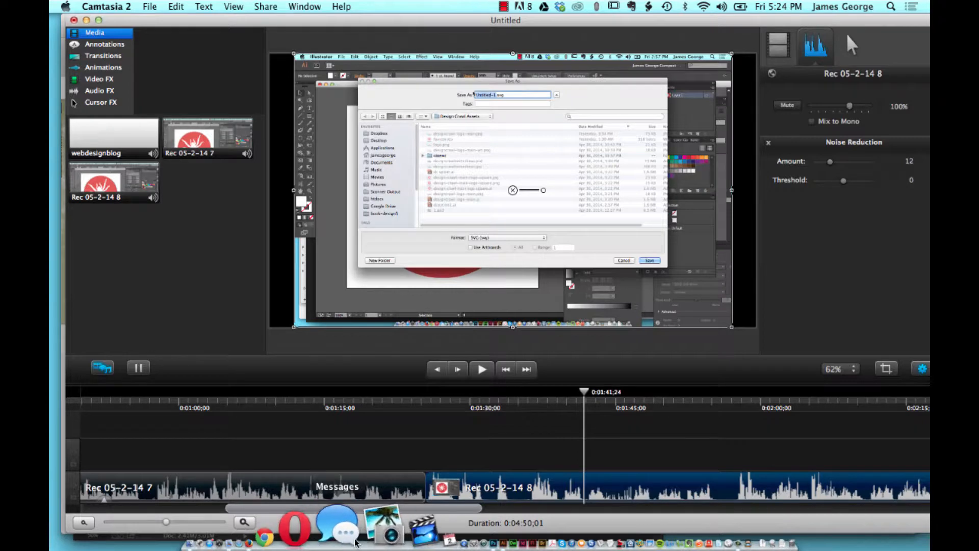
left_click(326, 530)
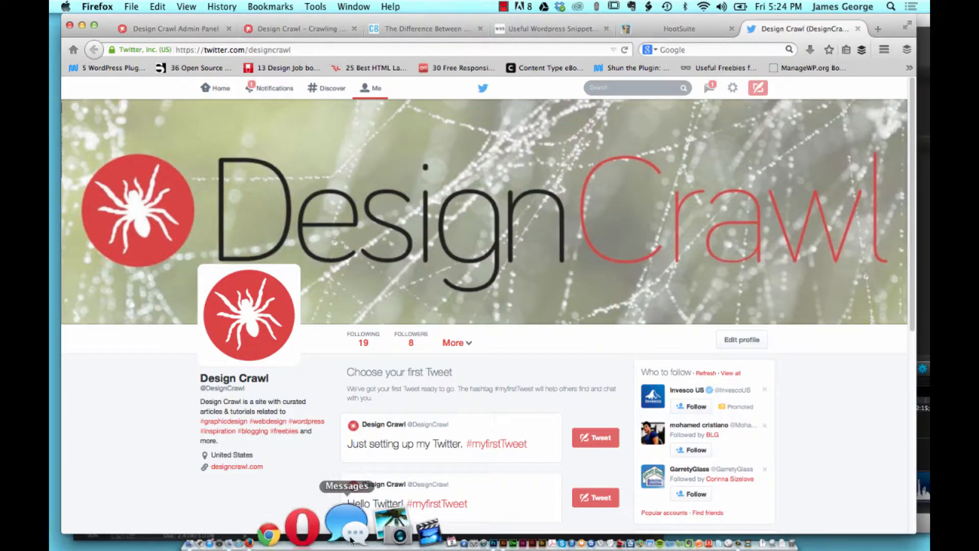
left_click(411, 526)
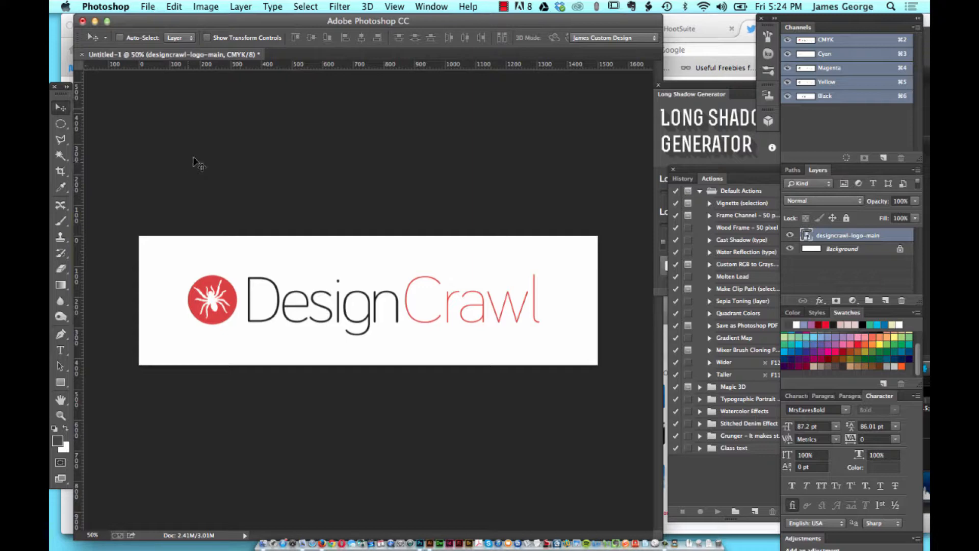
left_click(679, 18)
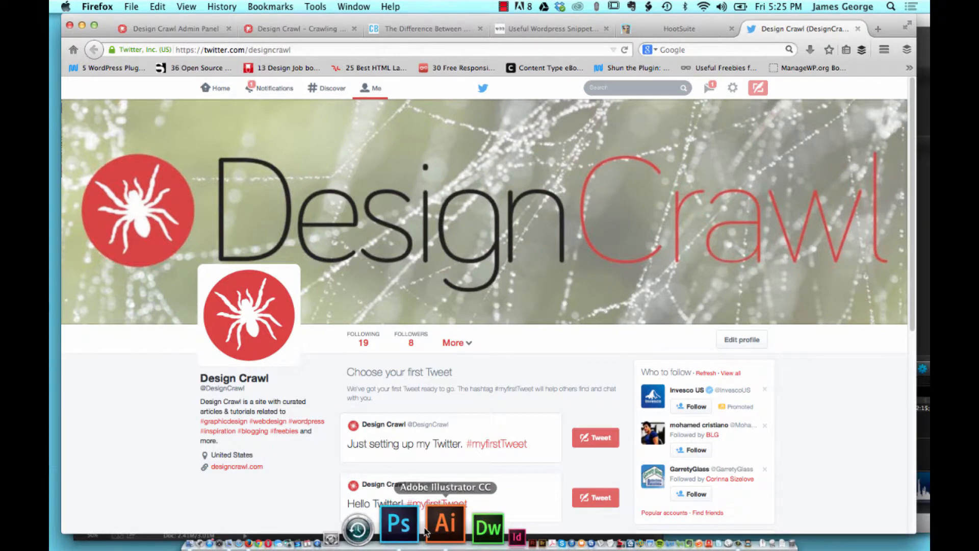
left_click(390, 528)
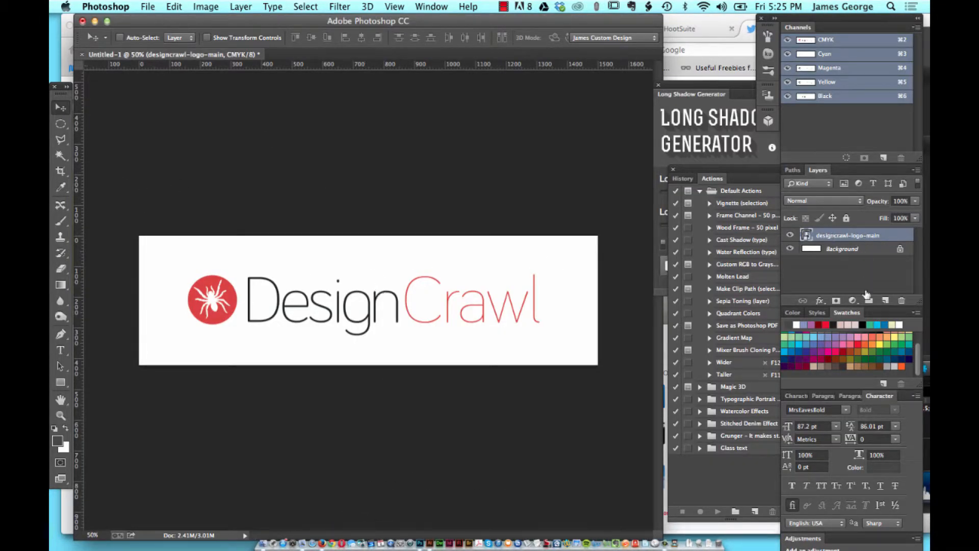
- Add a new layer above the logo and search for "deposit" files to place as an embedded image
left_click(886, 301)
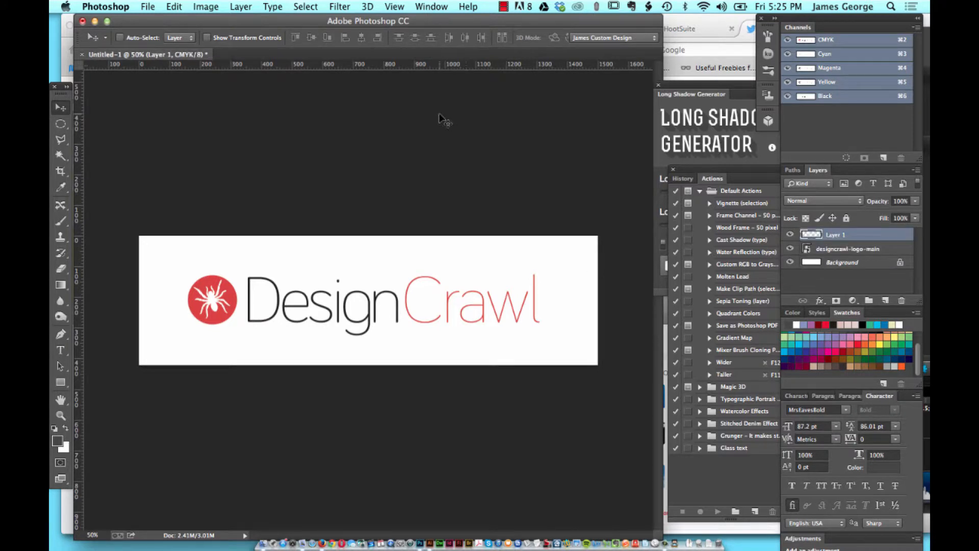
left_click(148, 6)
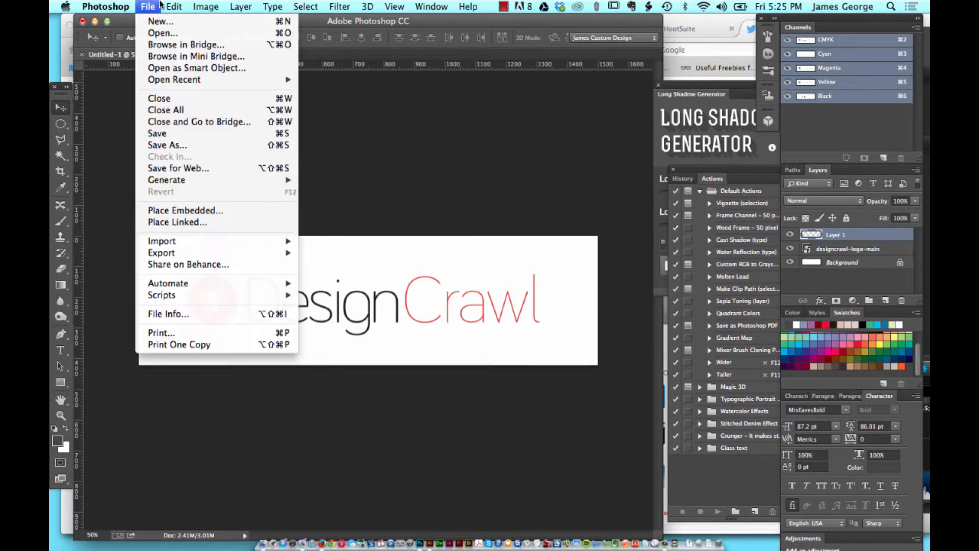
mouse_move(186, 182)
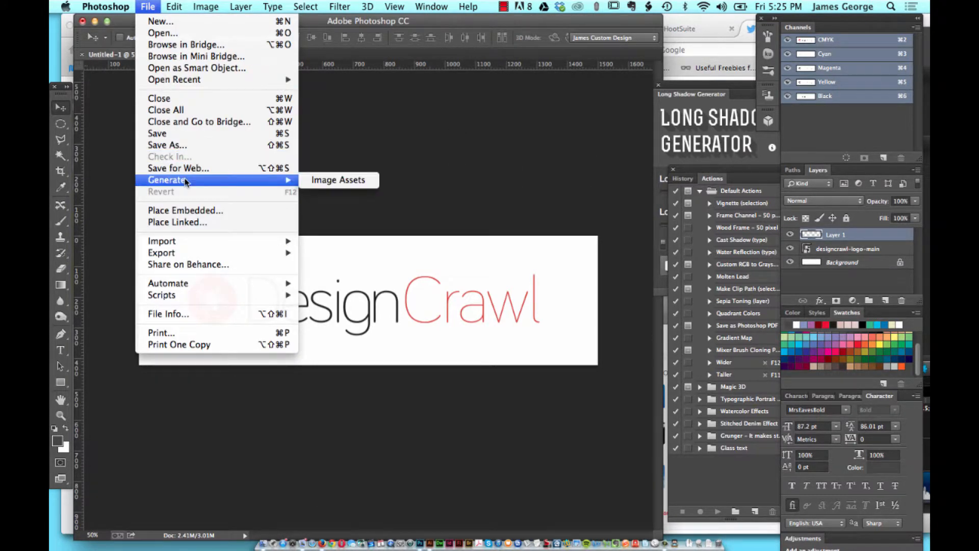
left_click(186, 210)
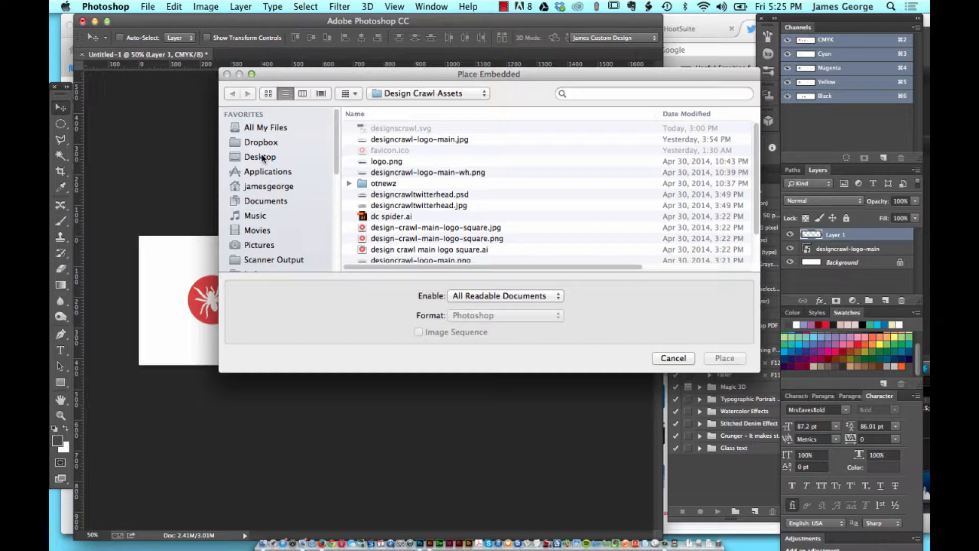
left_click(274, 184)
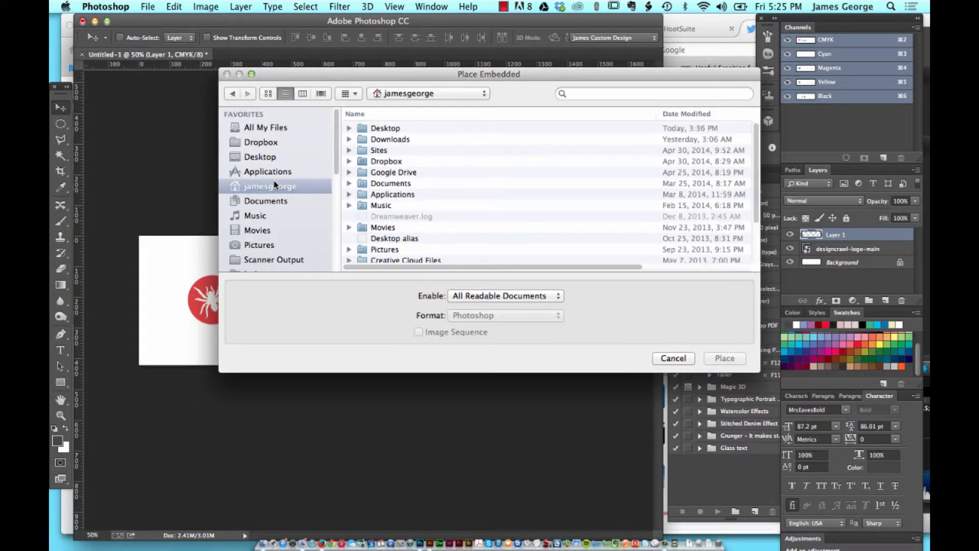
double_click(390, 140)
left_click(598, 96)
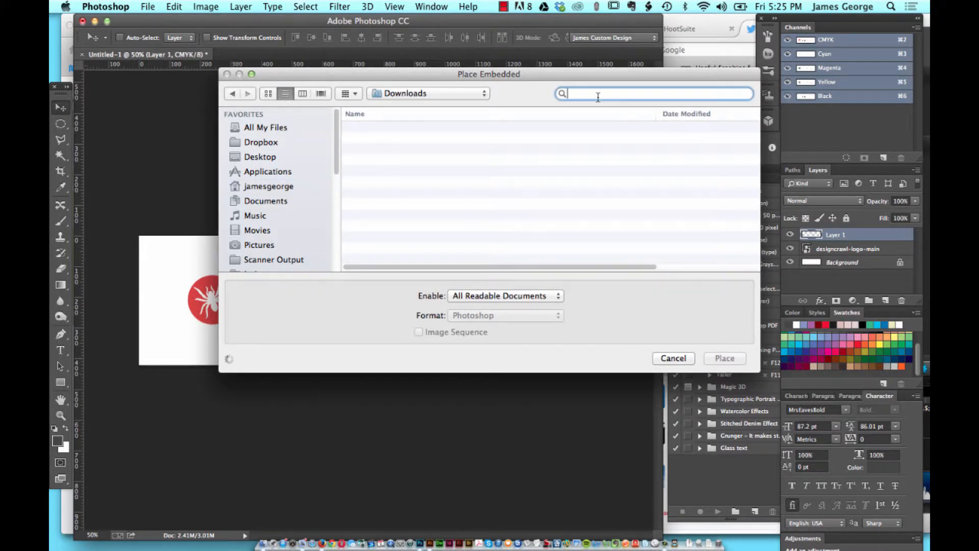
type("depos")
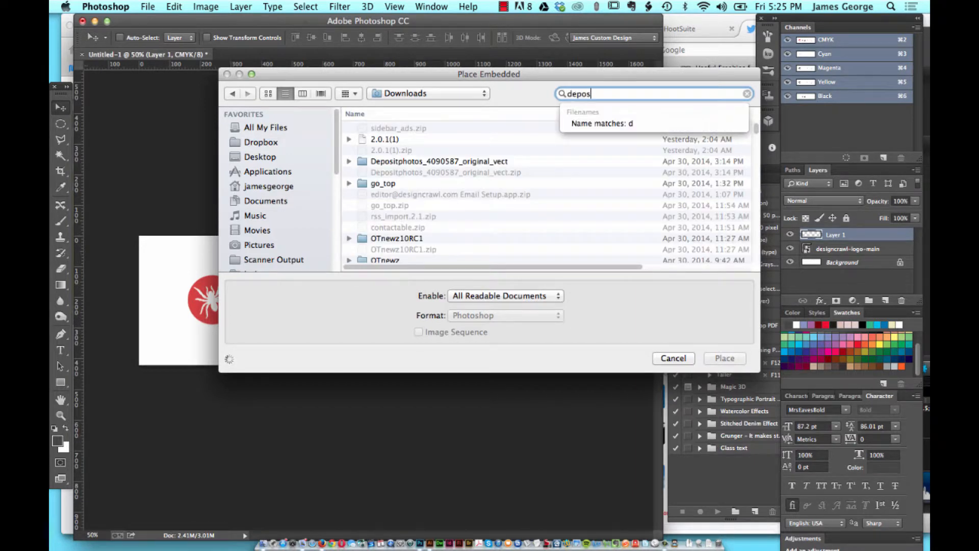
type("it")
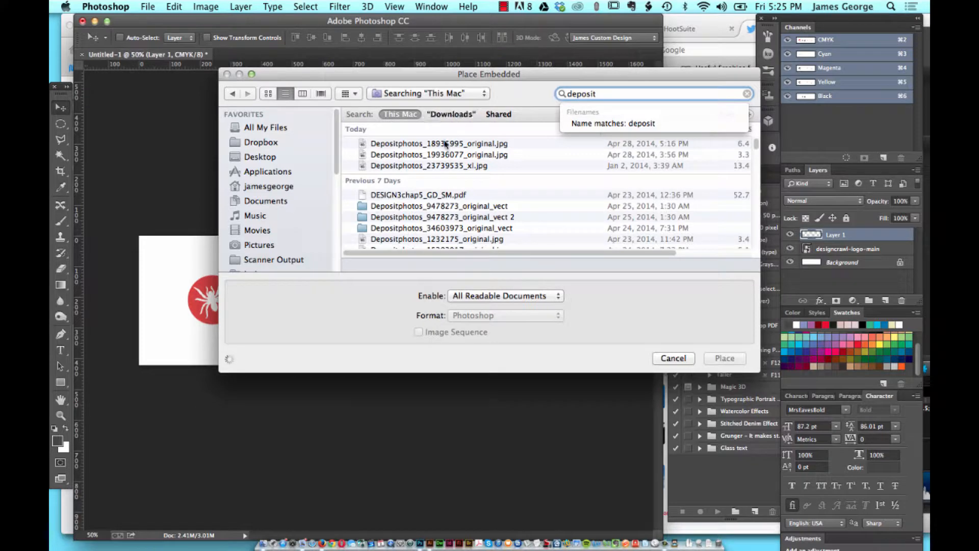
- Browse the search results and preview Depositphotos_15383017_original.jpg as a possible banner image
right_click(444, 144)
left_click(478, 145)
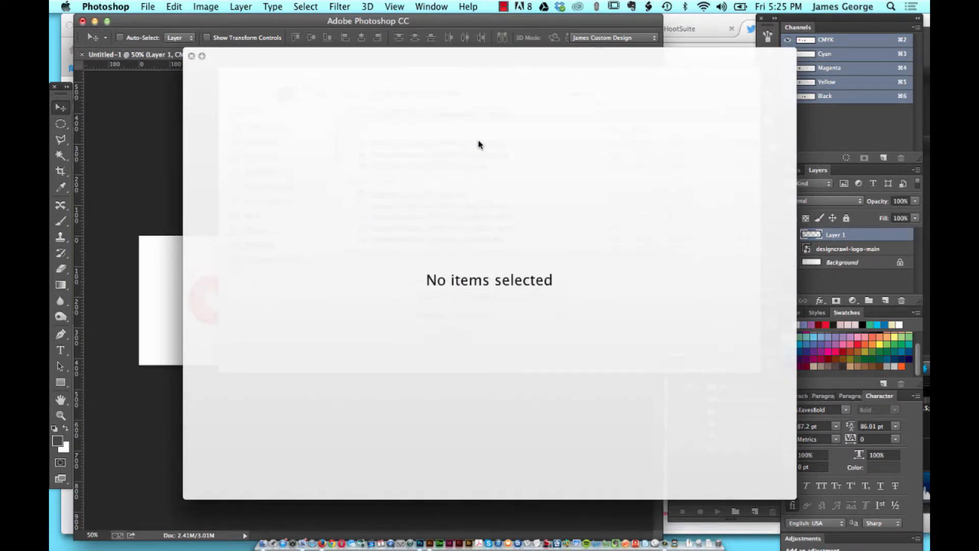
left_click_drag(436, 54, 418, 205)
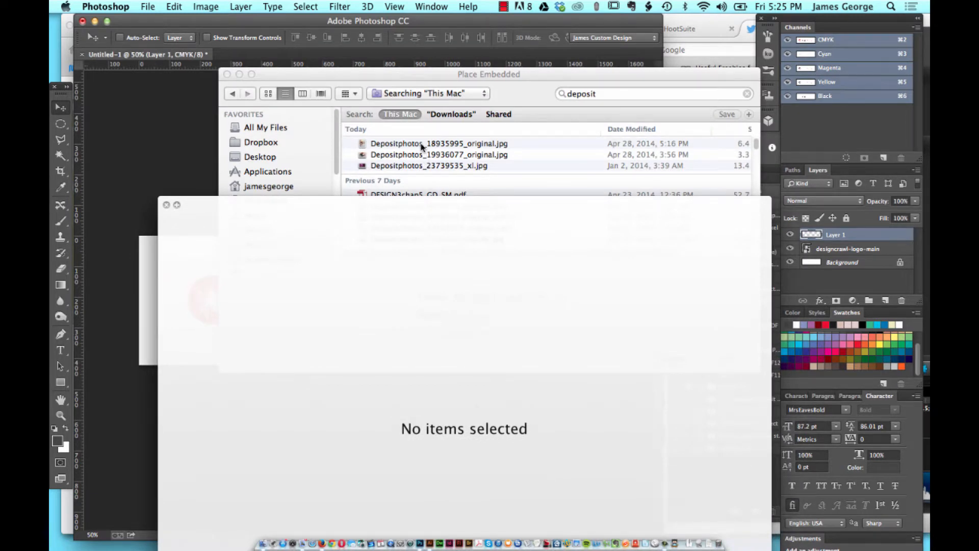
scroll(465, 158, "down", 5)
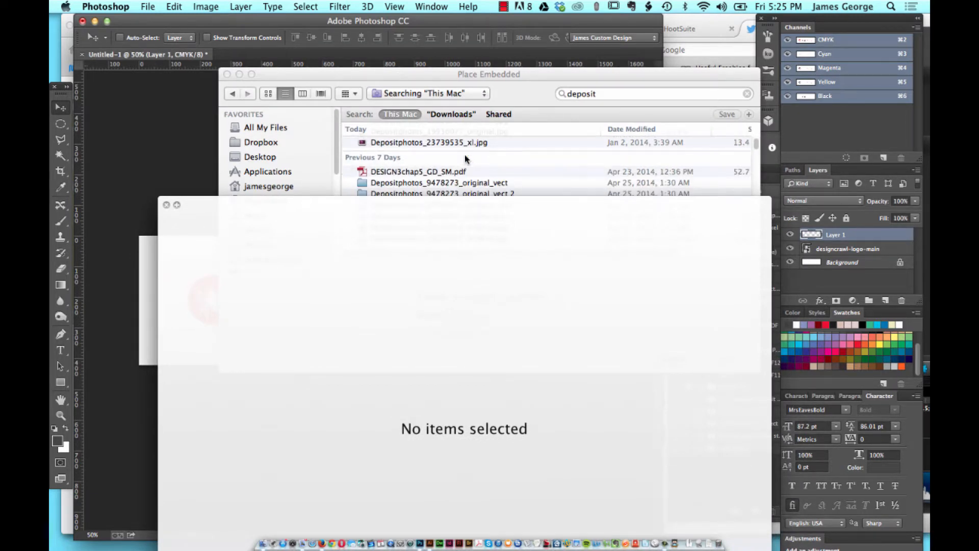
scroll(464, 158, "up", 2)
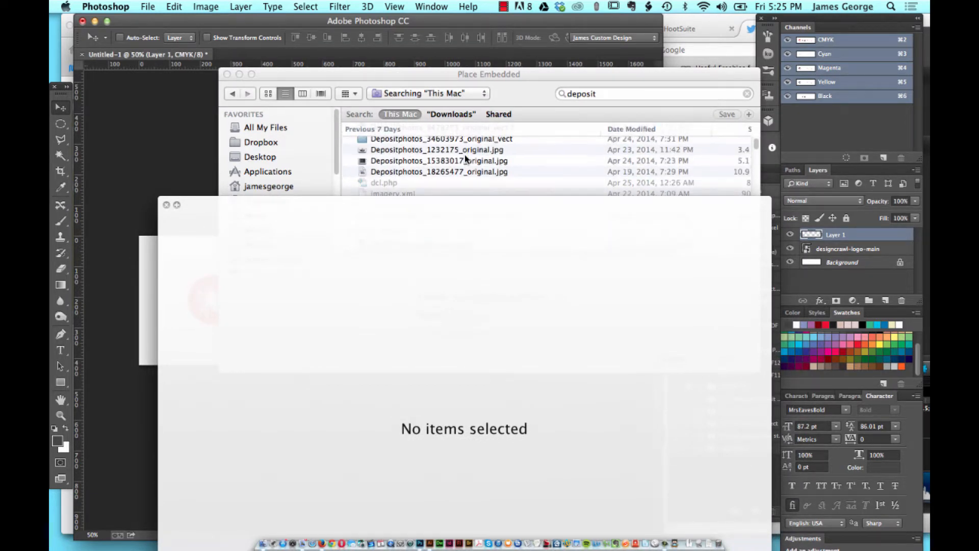
left_click(427, 162)
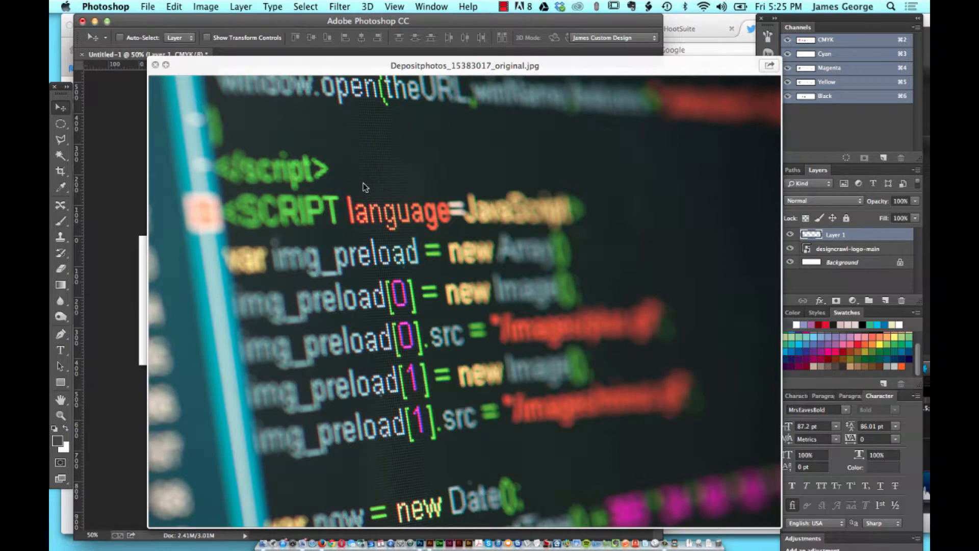
left_click(155, 66)
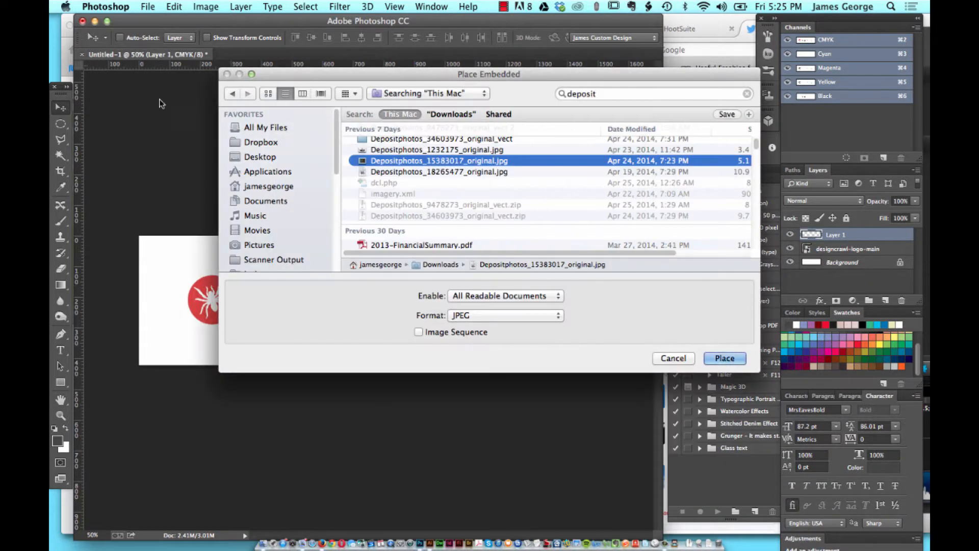
- Place Depositphotos_15383017_original.jpg scaled to about 134% so it covers the banner, and move the designcrawl-logo-main layer above it
left_click(718, 359)
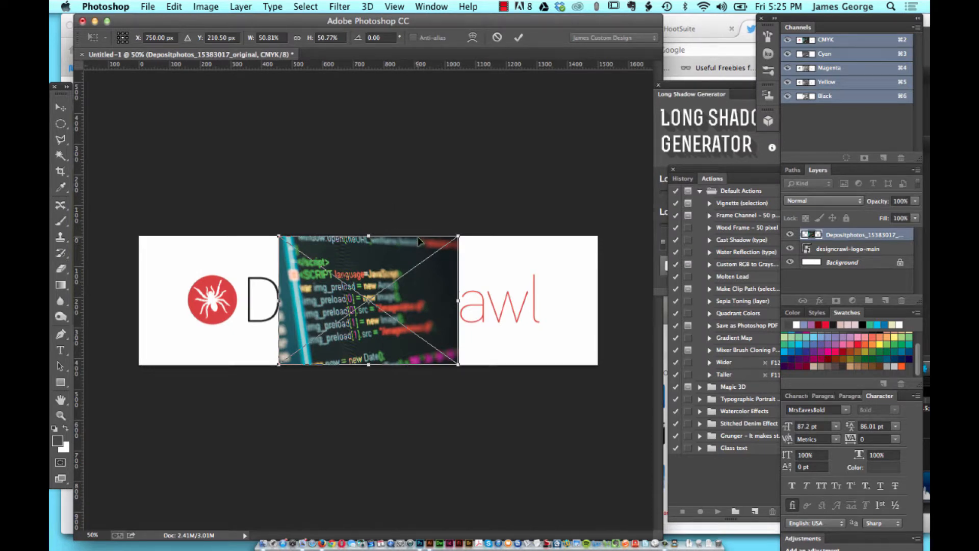
left_click_drag(457, 234, 614, 145)
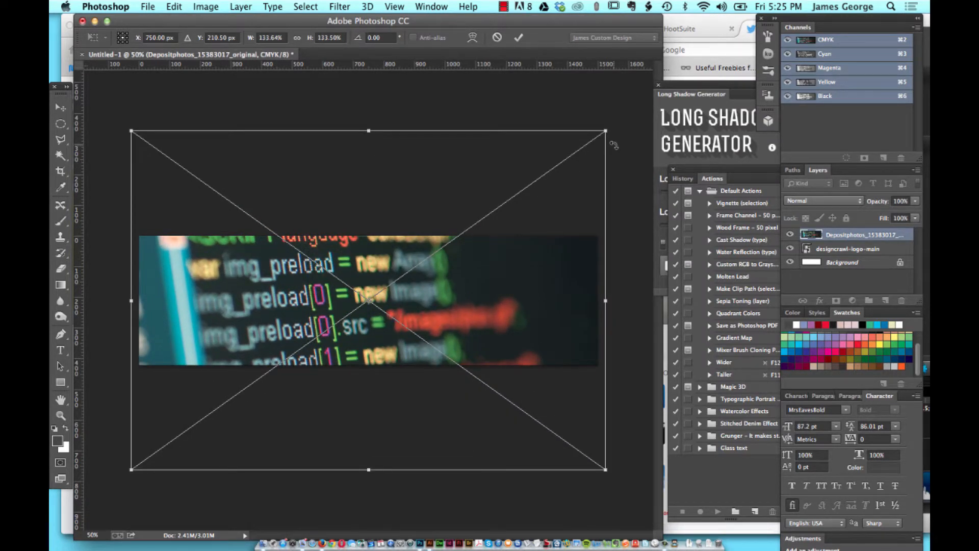
key("Return")
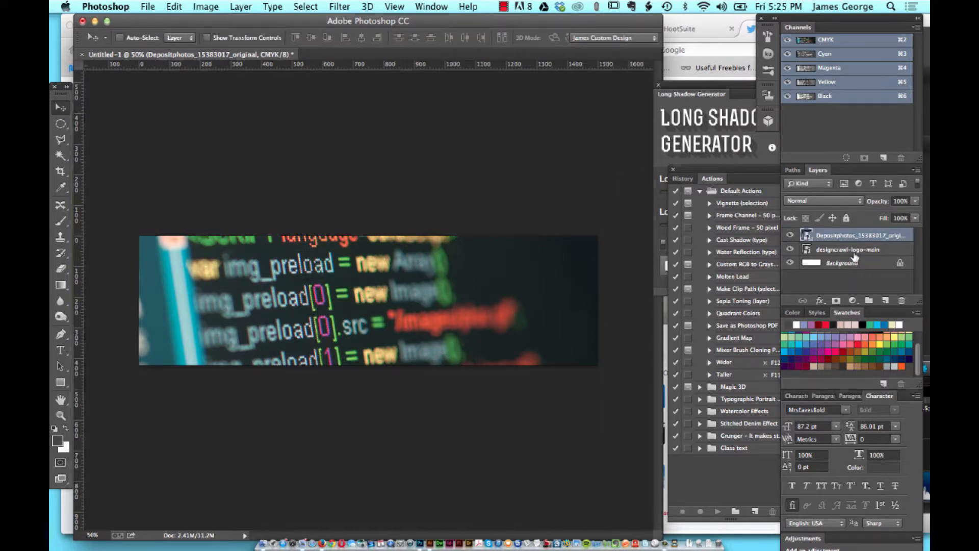
left_click_drag(854, 255, 849, 235)
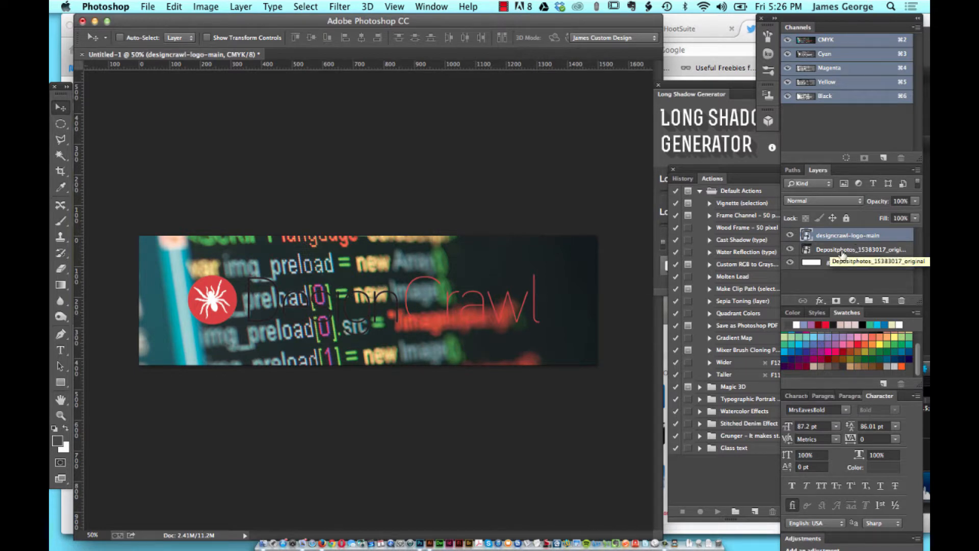
- Add a new layer between the stock photo and the logo and fill it with the white background colour
left_click(861, 250)
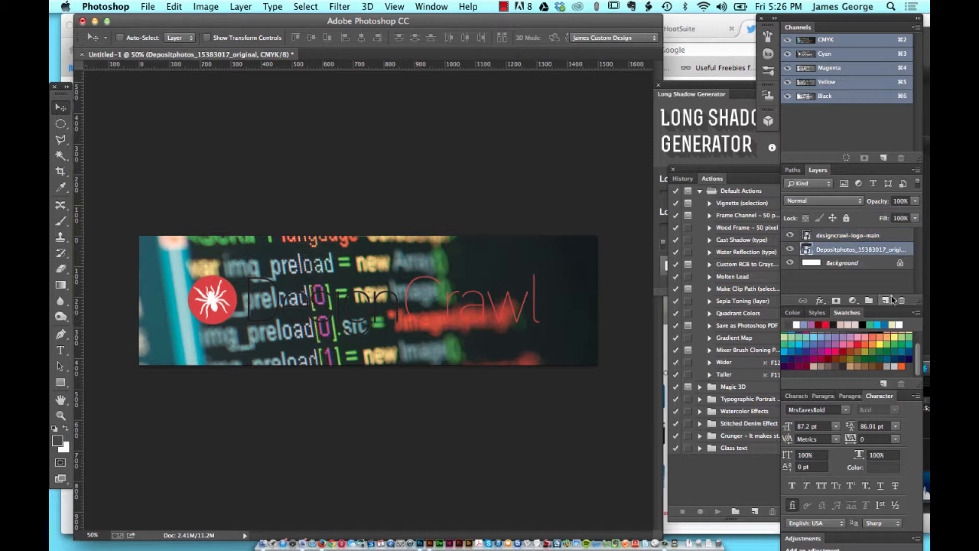
left_click(885, 300)
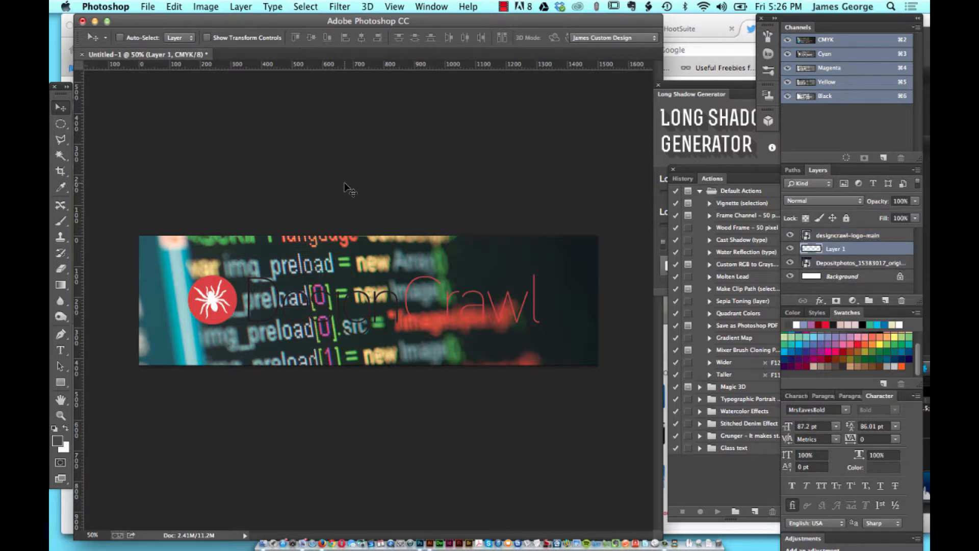
key("super+BackSpace")
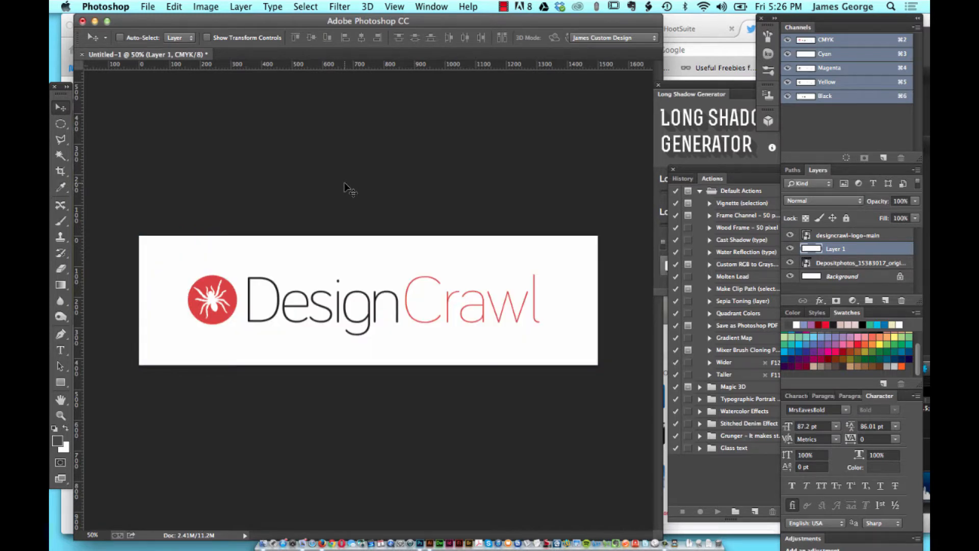
- Try the white overlay layer at 30%, 40% and 50% opacity, and settle on 70%
key("3")
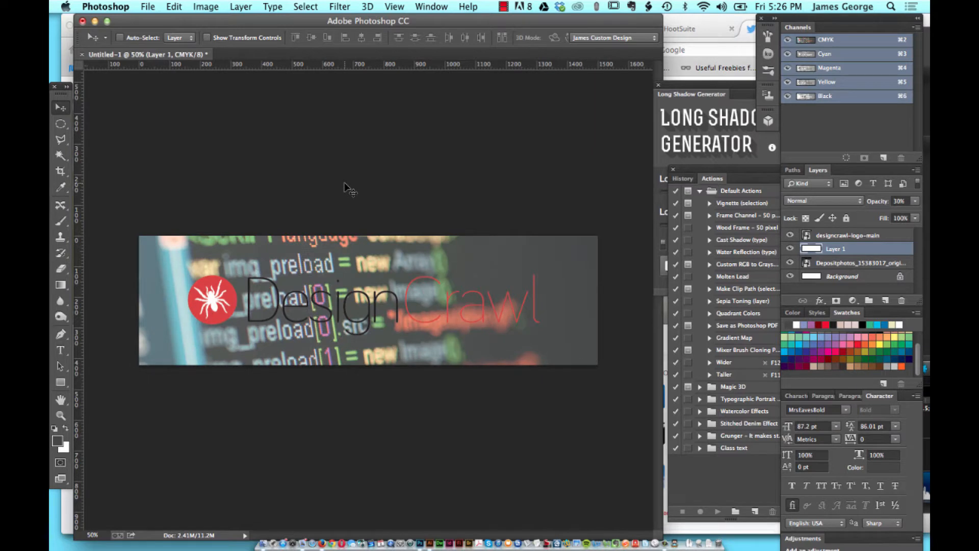
key("4")
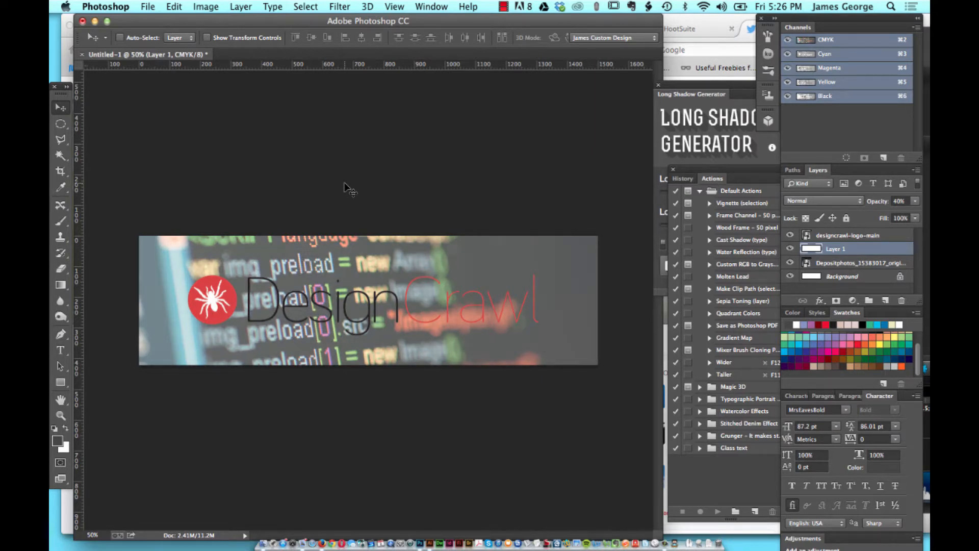
key("5")
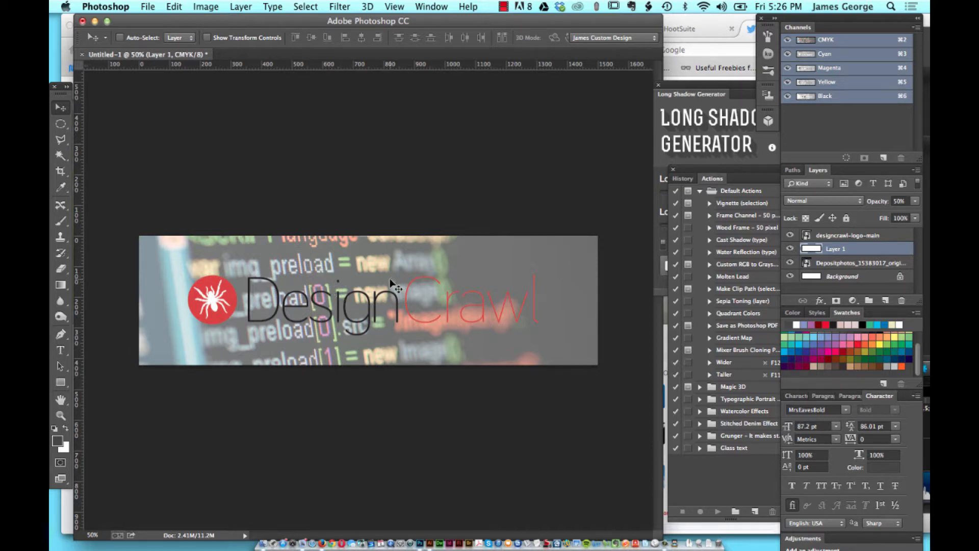
key("7")
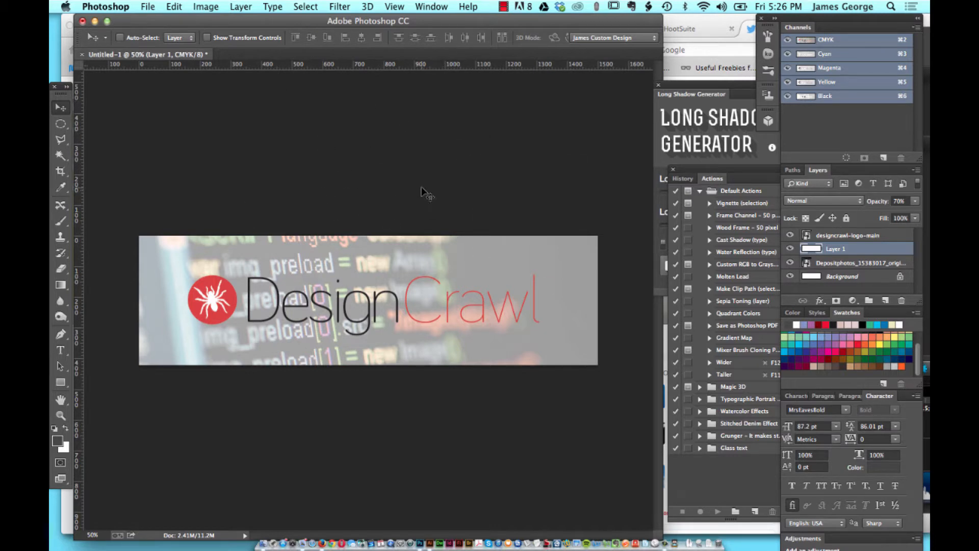
- Switch to Firefox, start editing the Twitter profile, and examine the header photo upload option without choosing a file
key("super+Tab")
mouse_move(385, 278)
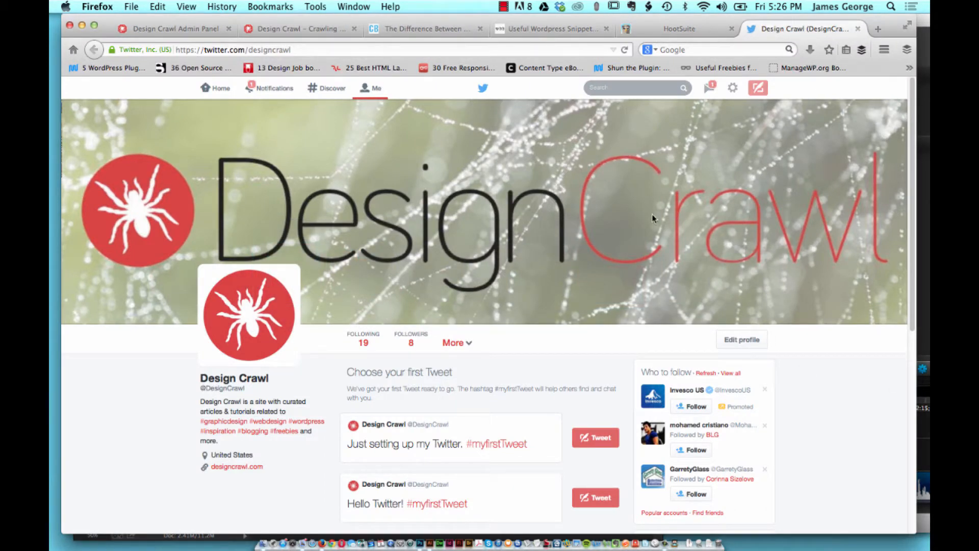
left_click(733, 340)
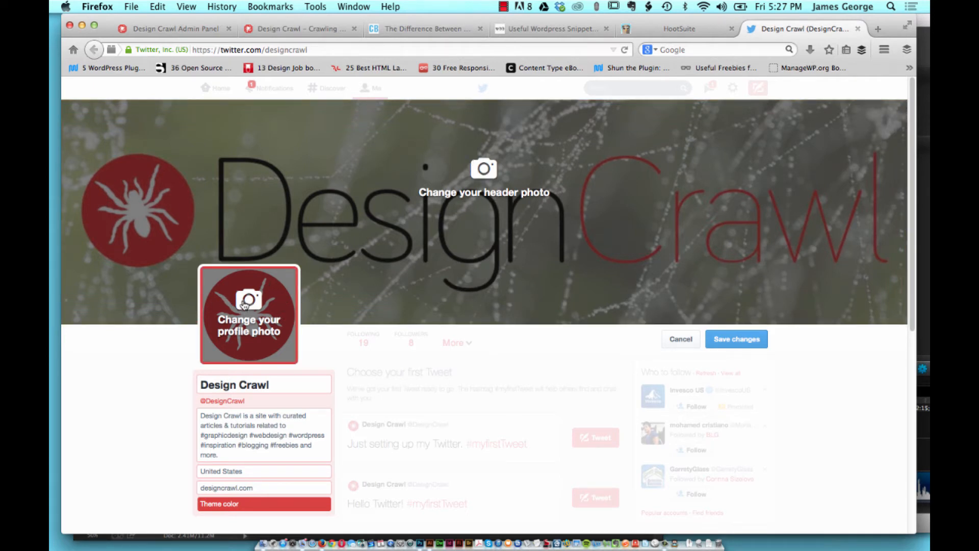
left_click(488, 175)
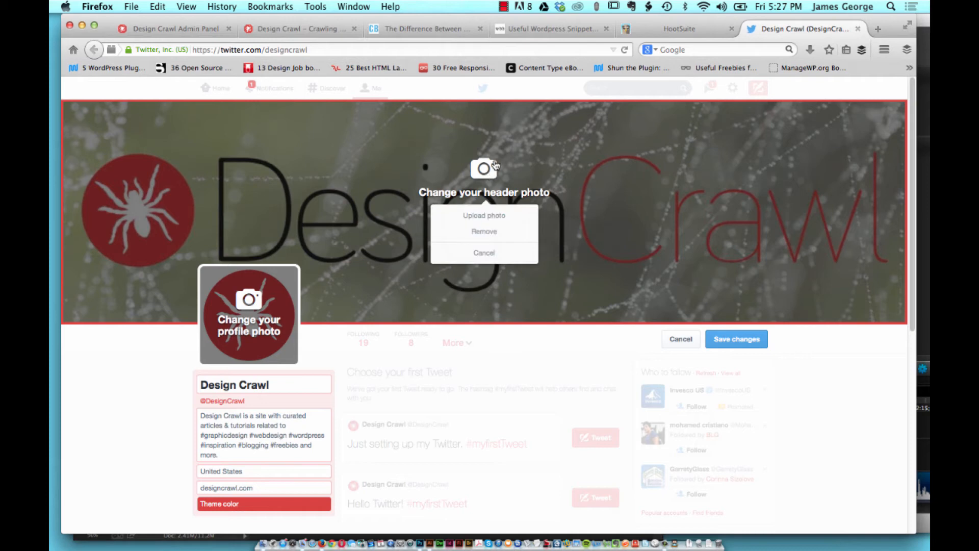
left_click(487, 217)
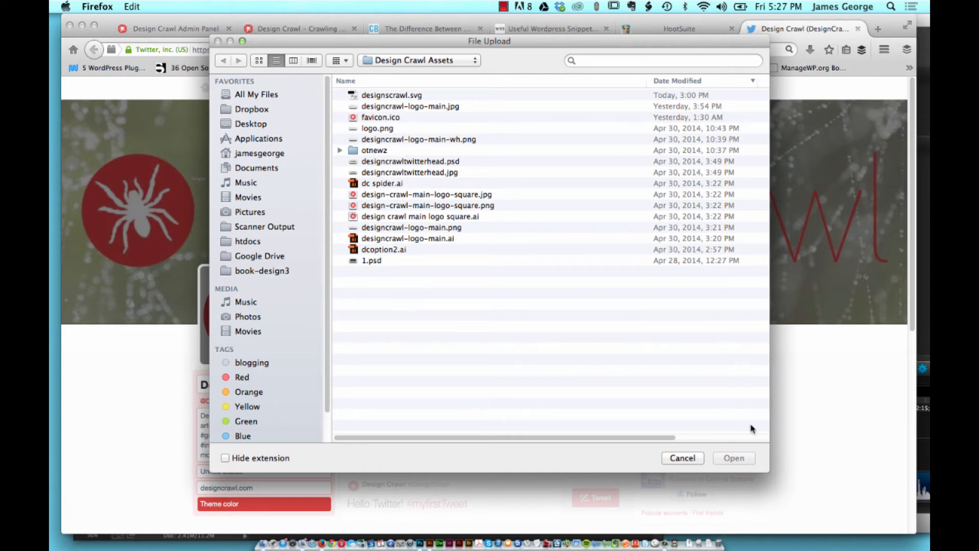
left_click(682, 458)
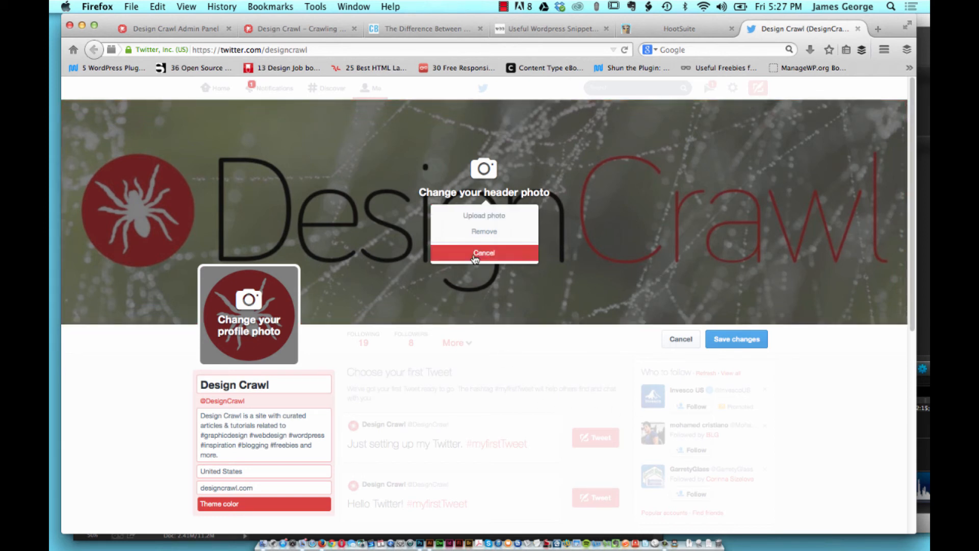
left_click(485, 309)
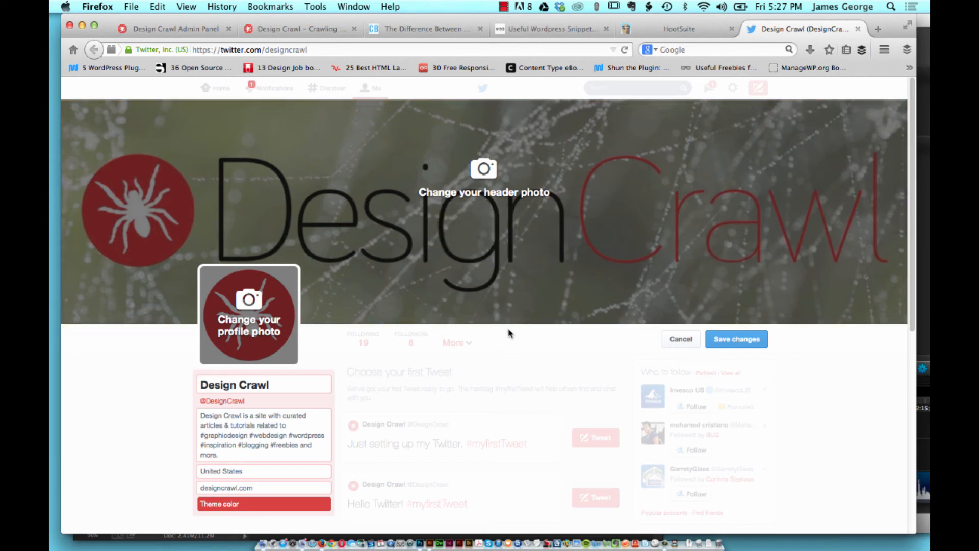